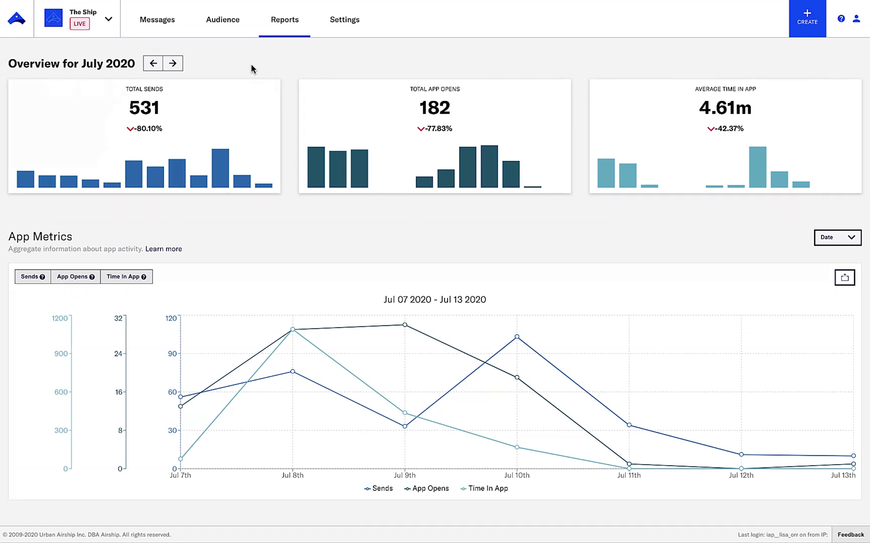
Start a new A/B test from the Create menu.
{"action": "left_click", "coordinate": [808, 31]}
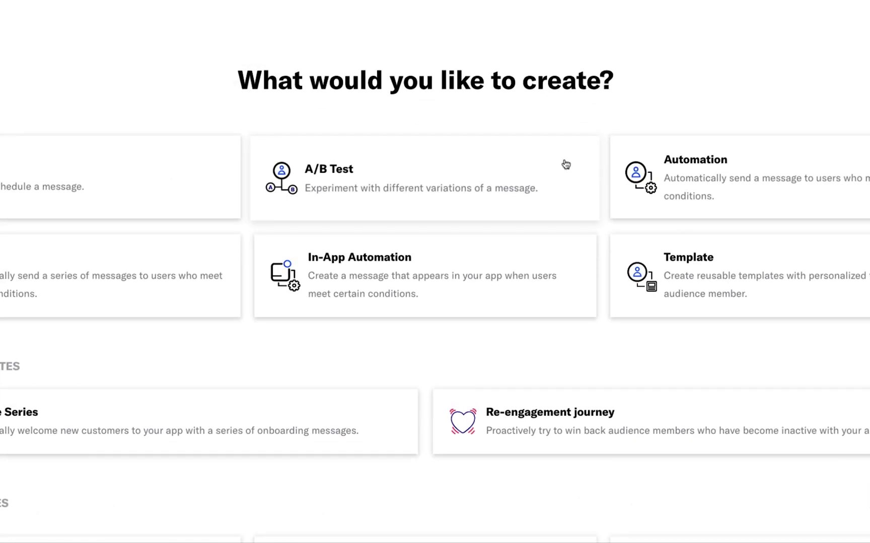
{"action": "left_click", "coordinate": [566, 165]}
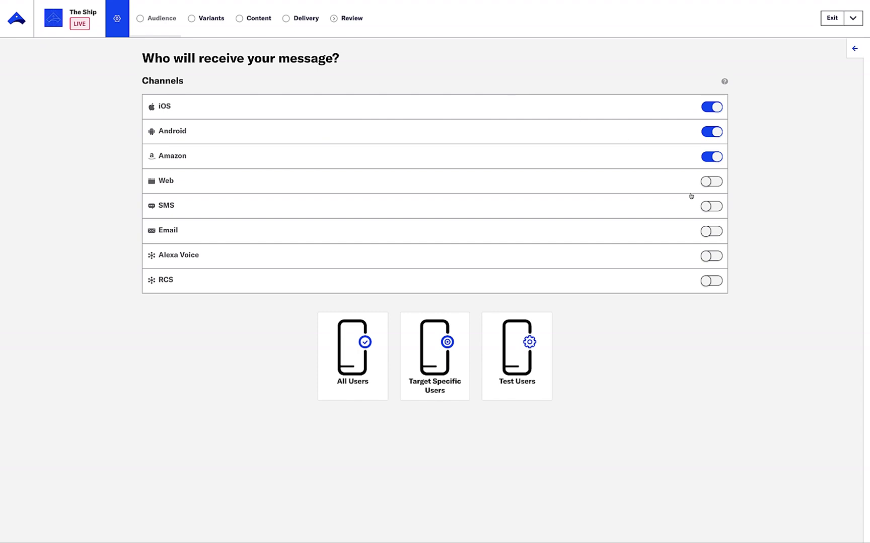
Turn on the Web, SMS and Email channels alongside iOS, Android and Amazon.
{"action": "left_click", "coordinate": [713, 182]}
{"action": "left_click", "coordinate": [713, 206]}
{"action": "left_click", "coordinate": [716, 231]}
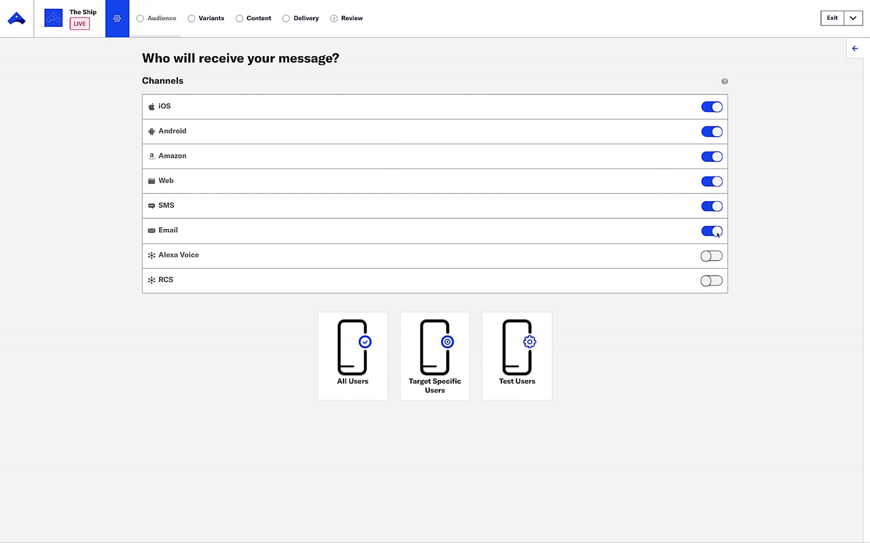
Target specific users: the Experiment Group segment, found by searching 'experiment'.
{"action": "left_click", "coordinate": [456, 375]}
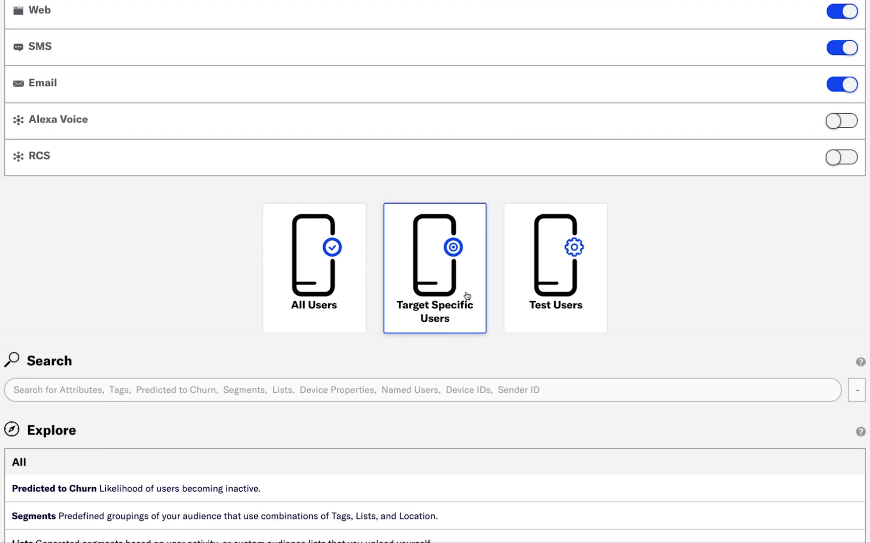
{"action": "left_click", "coordinate": [347, 387]}
{"action": "type", "text": "exper"}
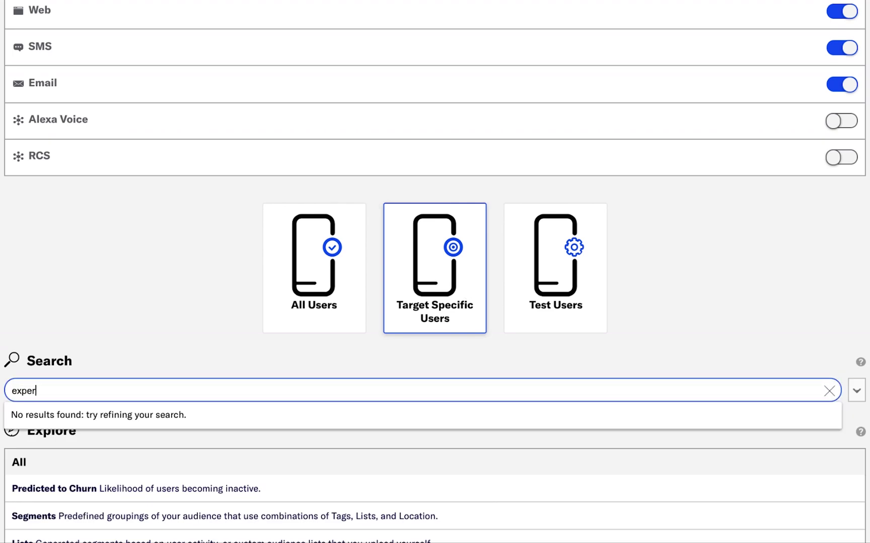
{"action": "type", "text": "iment"}
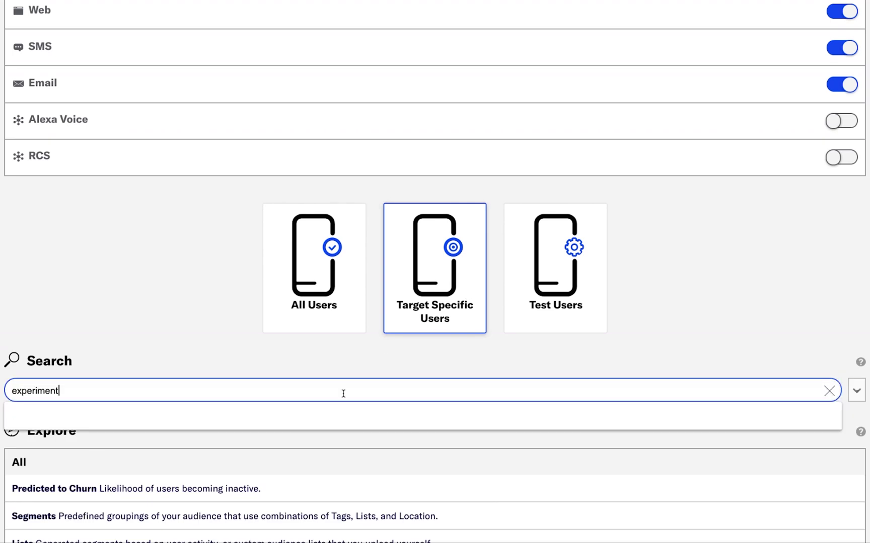
{"action": "left_click", "coordinate": [316, 425]}
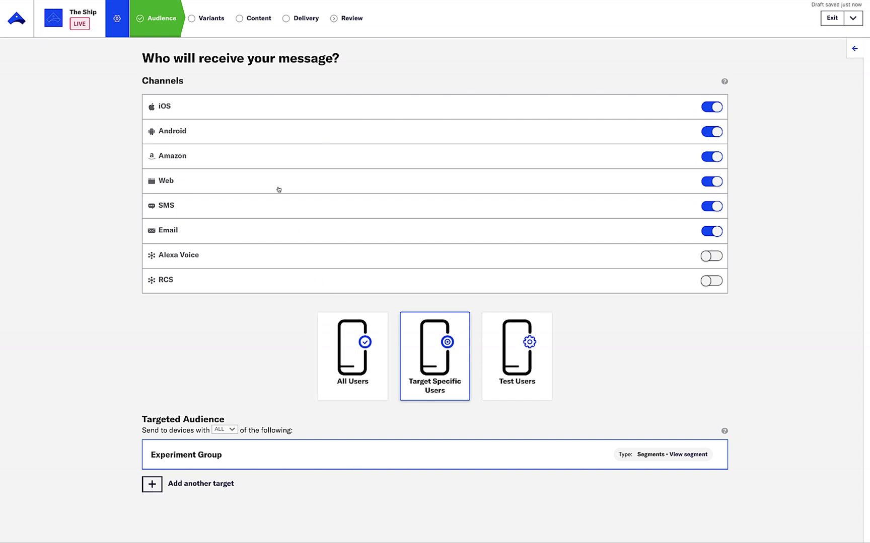
{"action": "left_click", "coordinate": [209, 20]}
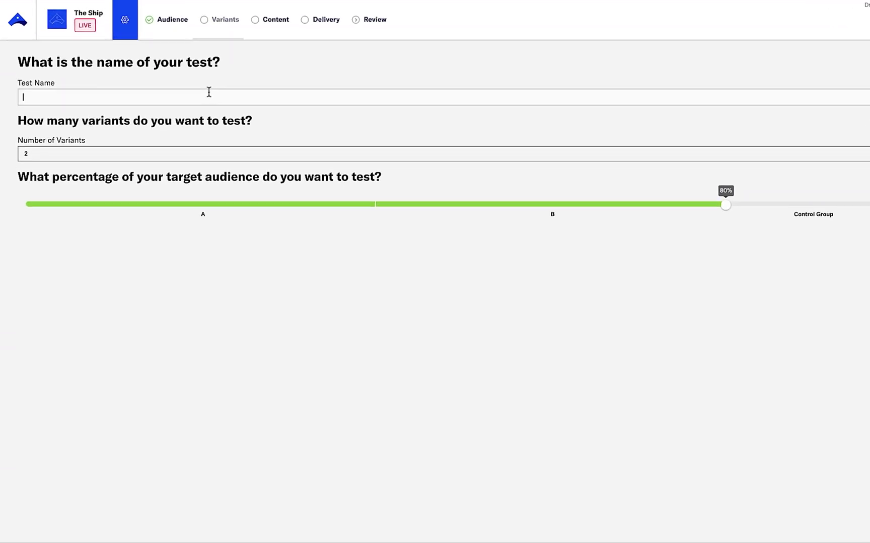
Name the test 'Experiment Tutorial', keeping 2 variants tested on 80% of the audience.
{"action": "left_click", "coordinate": [199, 88]}
{"action": "type", "text": "Experiment"}
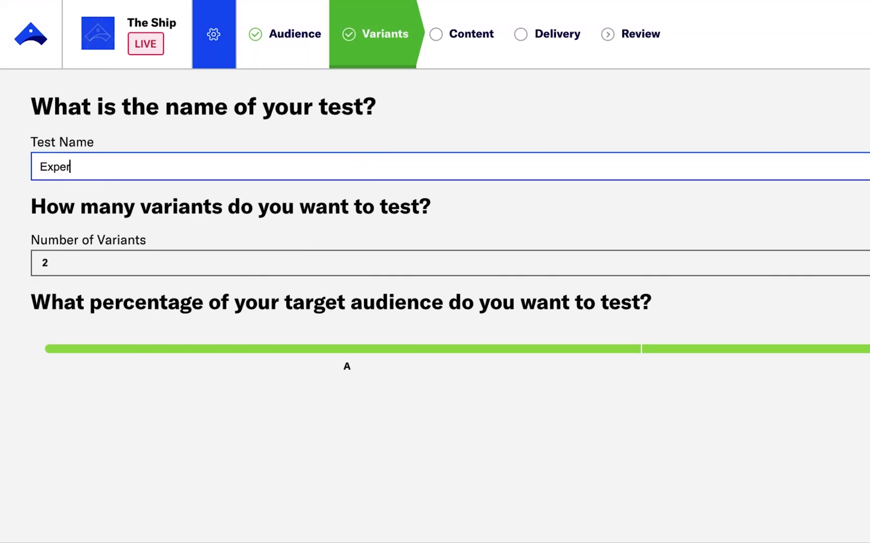
{"action": "type", "text": " Tutorial"}
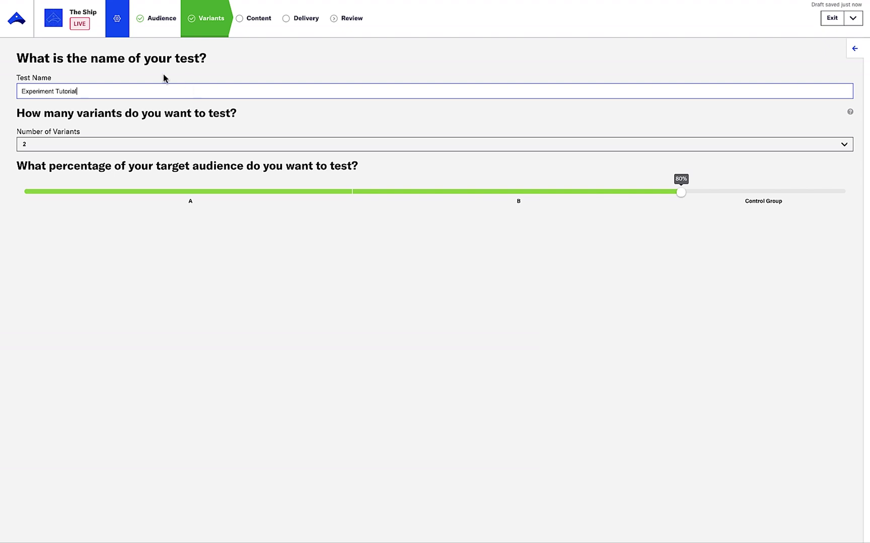
{"action": "left_click", "coordinate": [264, 31]}
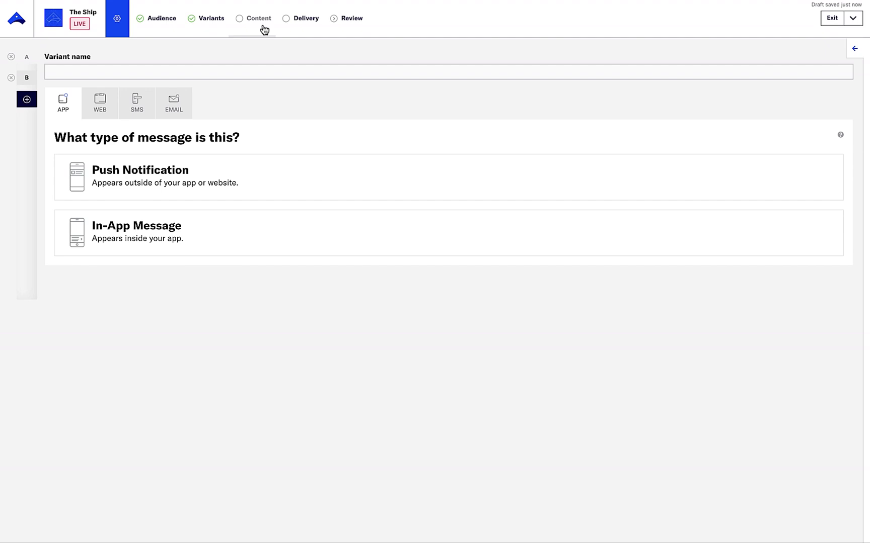
Name the variant 'Free Shipping' with push text 'Free shipping with next purchase!'.
{"action": "left_click", "coordinate": [196, 72]}
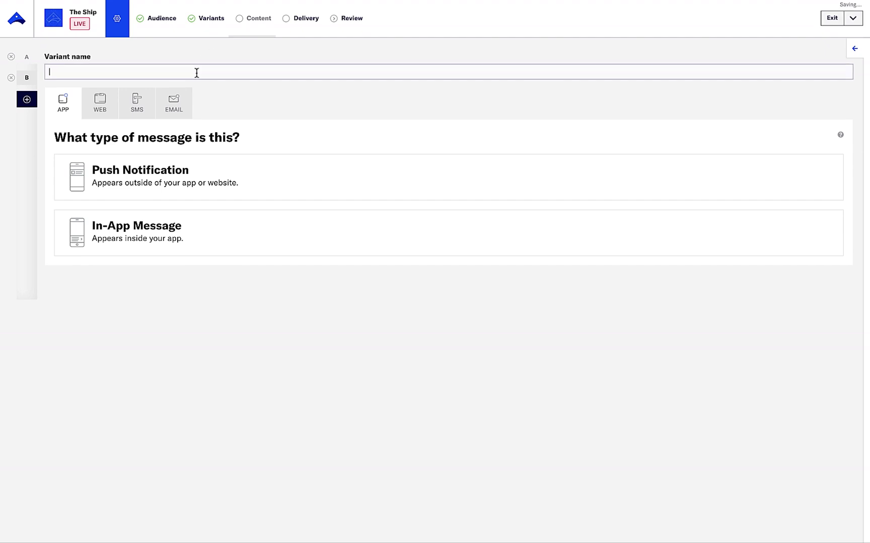
{"action": "type", "text": "Free Shipping"}
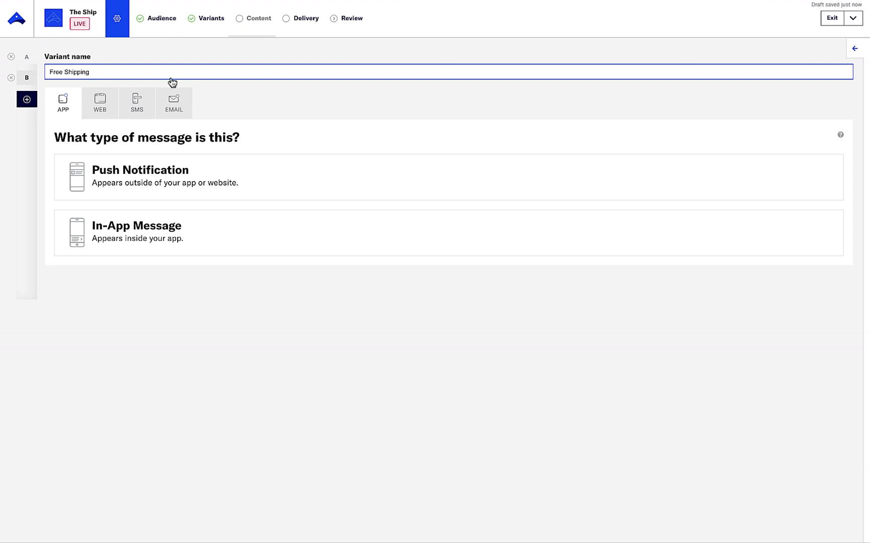
{"action": "left_click", "coordinate": [103, 169]}
{"action": "left_click", "coordinate": [75, 278]}
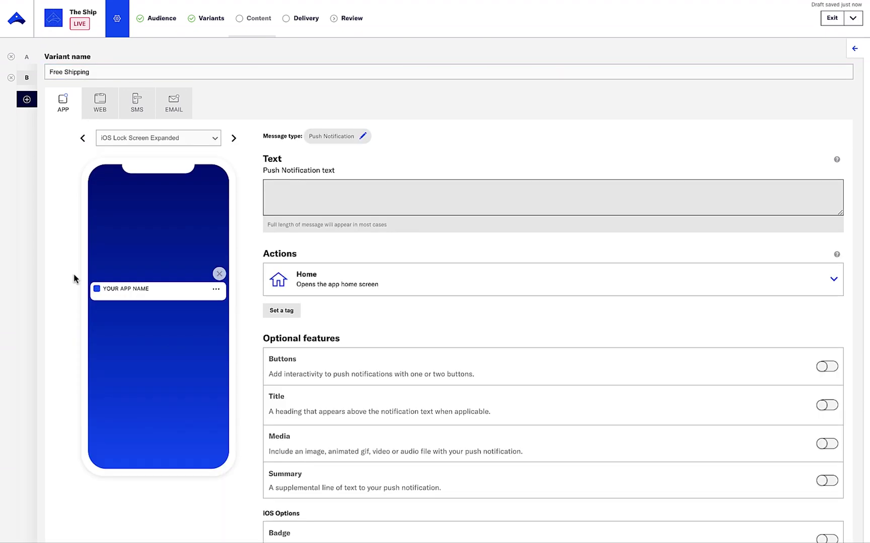
{"action": "left_click", "coordinate": [281, 196]}
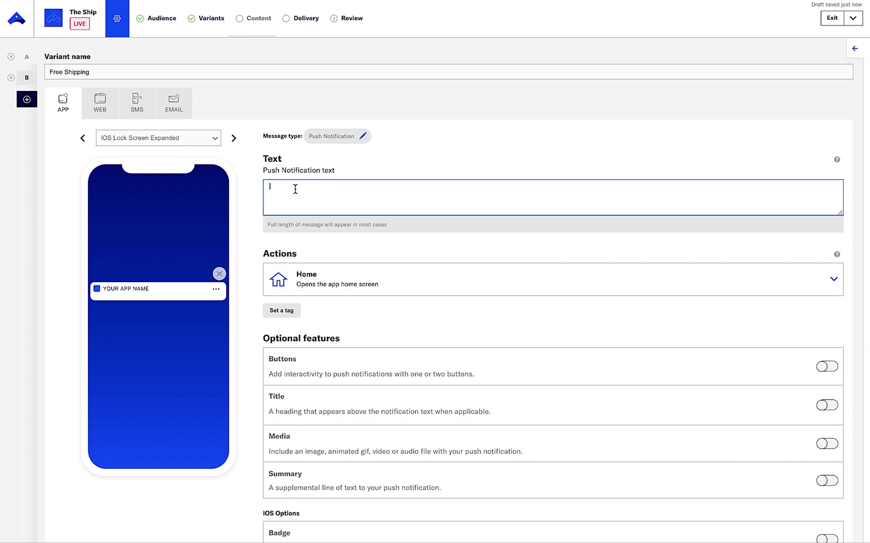
{"action": "type", "text": "Free shipp"}
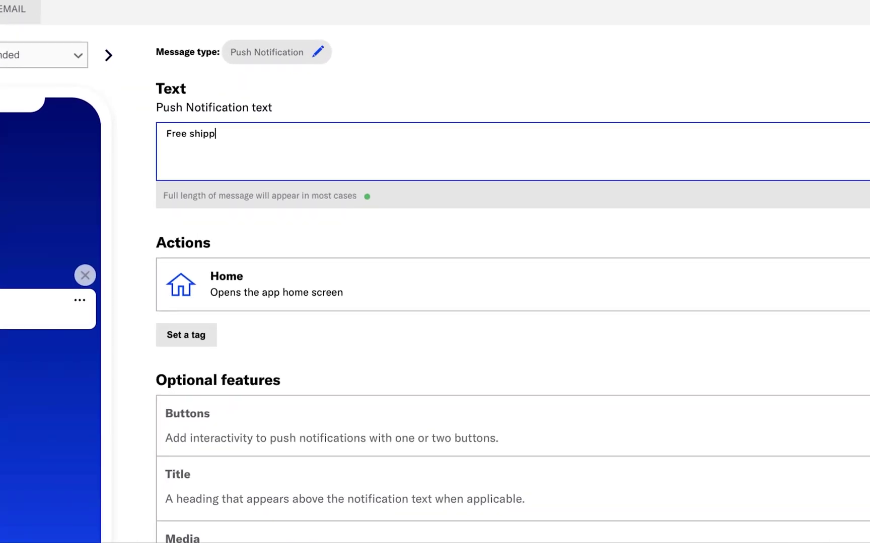
{"action": "type", "text": "ing with next  purchase!"}
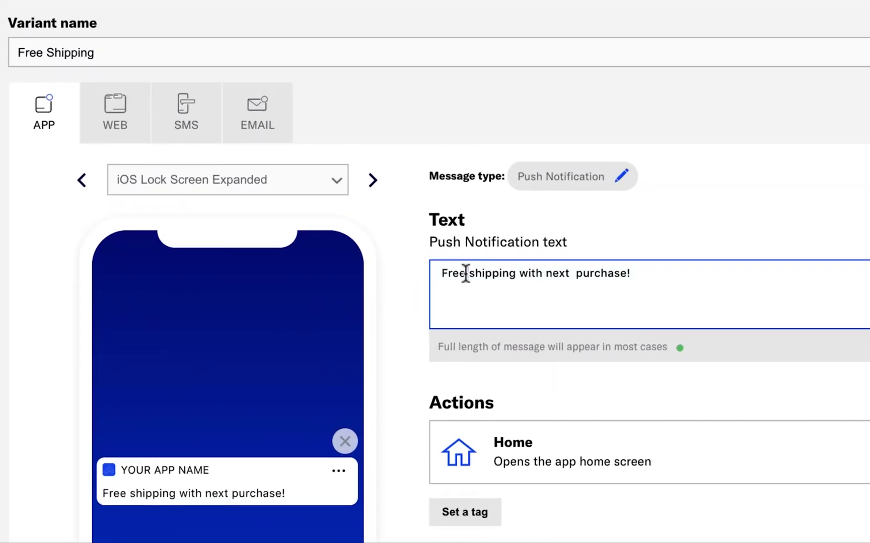
{"action": "triple_click", "coordinate": [281, 187]}
Paste the notification text into the Web message and a plain-text SMS.
{"action": "left_click", "coordinate": [112, 112]}
{"action": "left_click", "coordinate": [466, 261]}
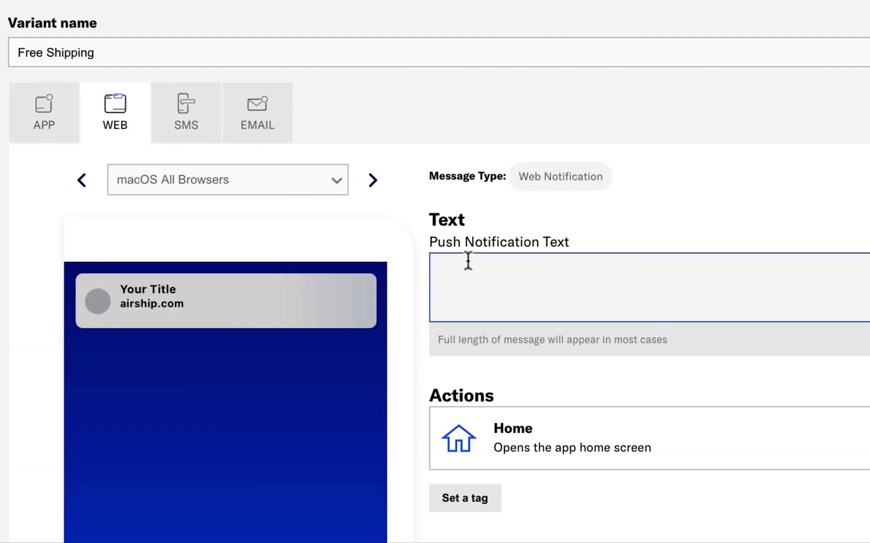
{"action": "key", "text": "super+v"}
{"action": "left_click", "coordinate": [180, 135]}
{"action": "left_click", "coordinate": [466, 249]}
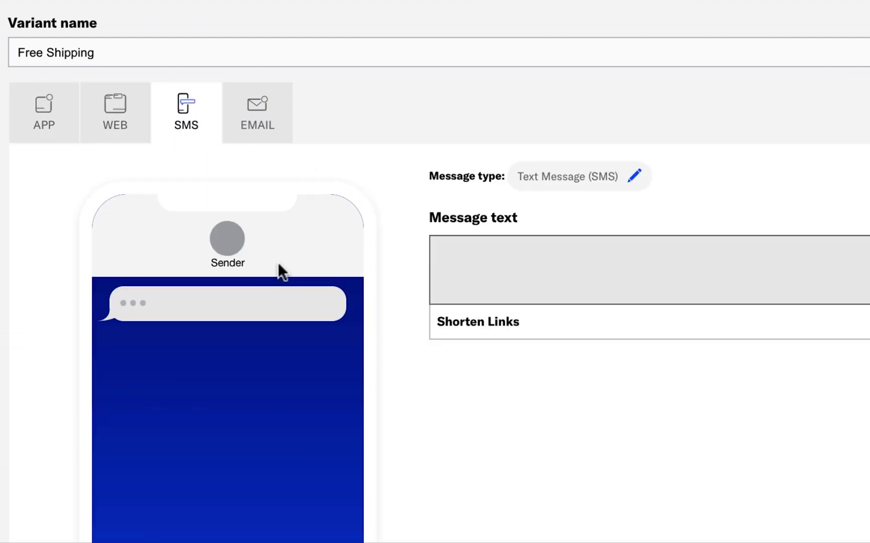
{"action": "left_click", "coordinate": [495, 262]}
{"action": "key", "text": "super+v"}
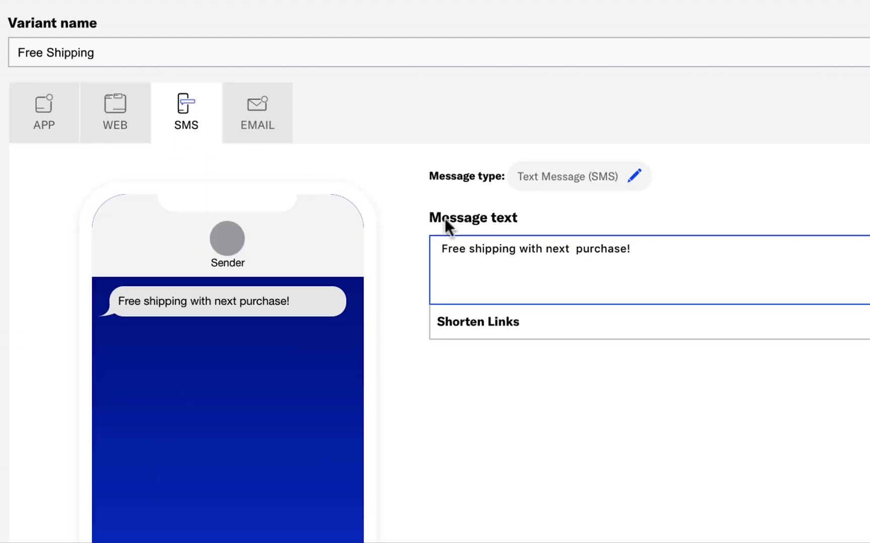
Set the email subject to 'Free shipping with next purchase!'.
{"action": "left_click", "coordinate": [264, 122]}
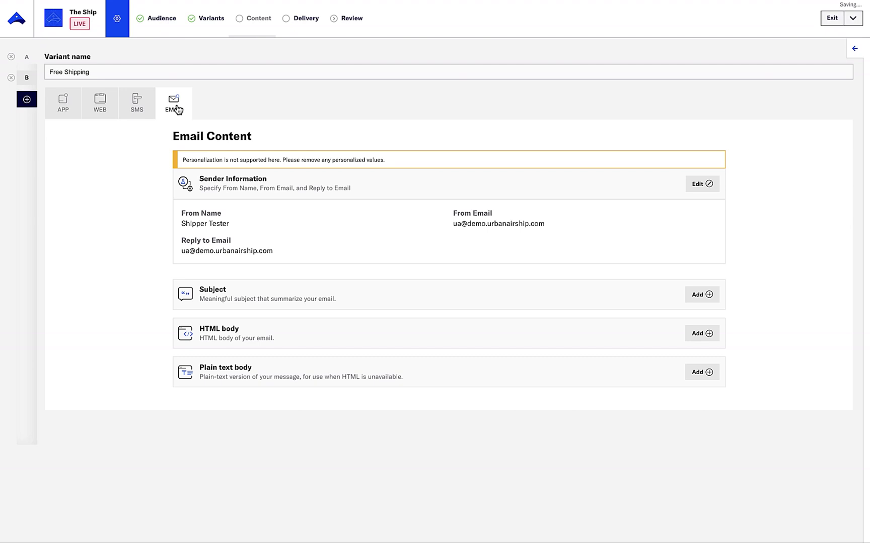
{"action": "left_click", "coordinate": [689, 295]}
{"action": "left_click", "coordinate": [498, 153]}
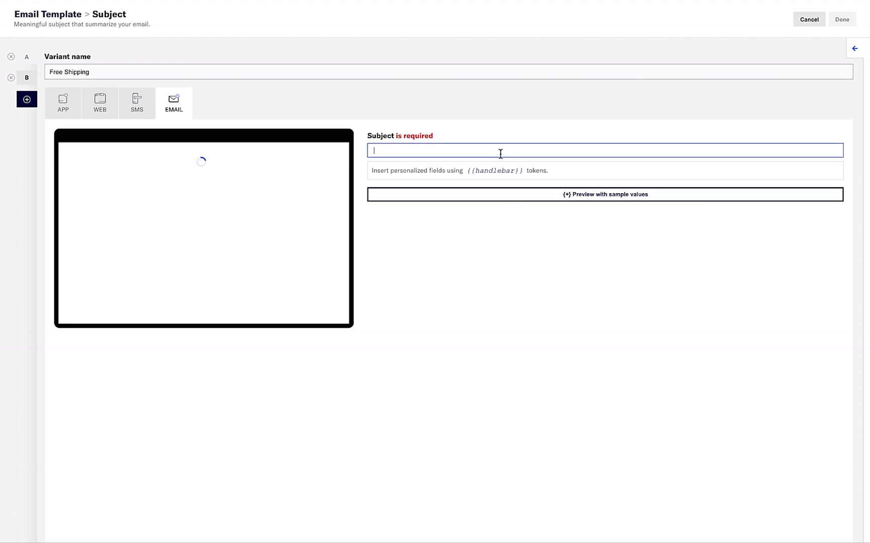
{"action": "key", "text": "ctrl+v"}
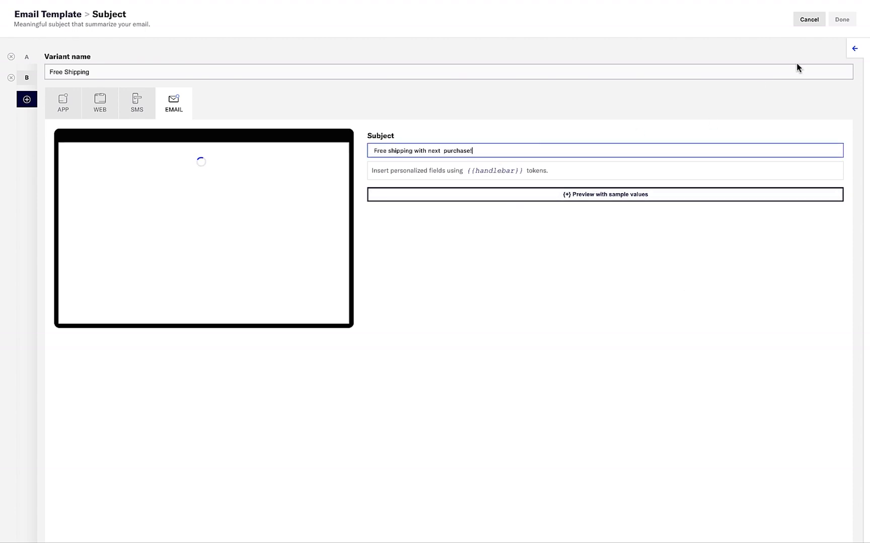
{"action": "left_click", "coordinate": [837, 23]}
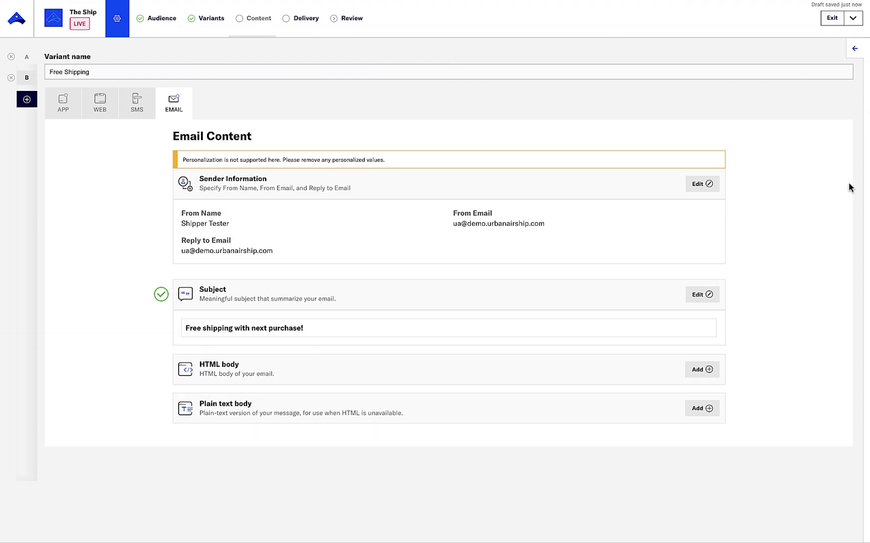
Paste the free_shipping.html code from Sublime Text as the email's HTML body.
{"action": "left_click", "coordinate": [702, 370]}
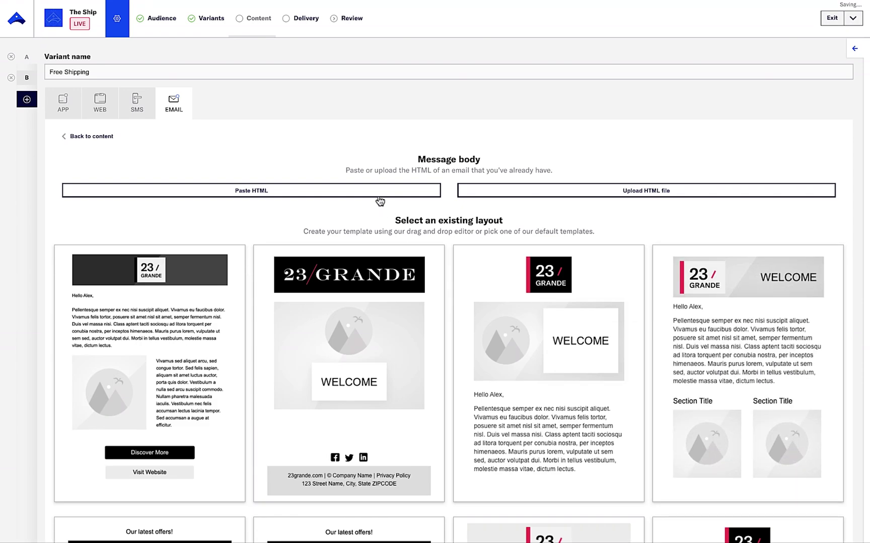
{"action": "left_click", "coordinate": [370, 194]}
{"action": "left_click", "coordinate": [444, 201]}
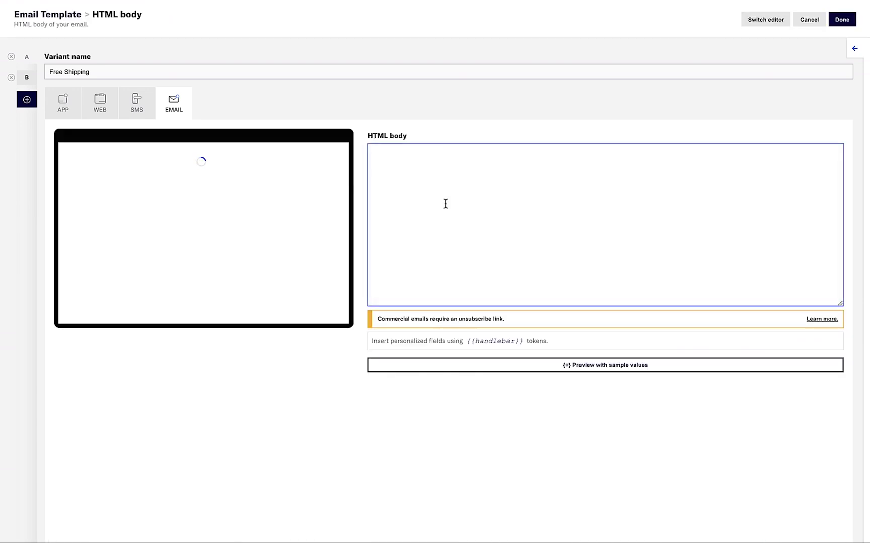
{"action": "key", "text": "ctrl+Left"}
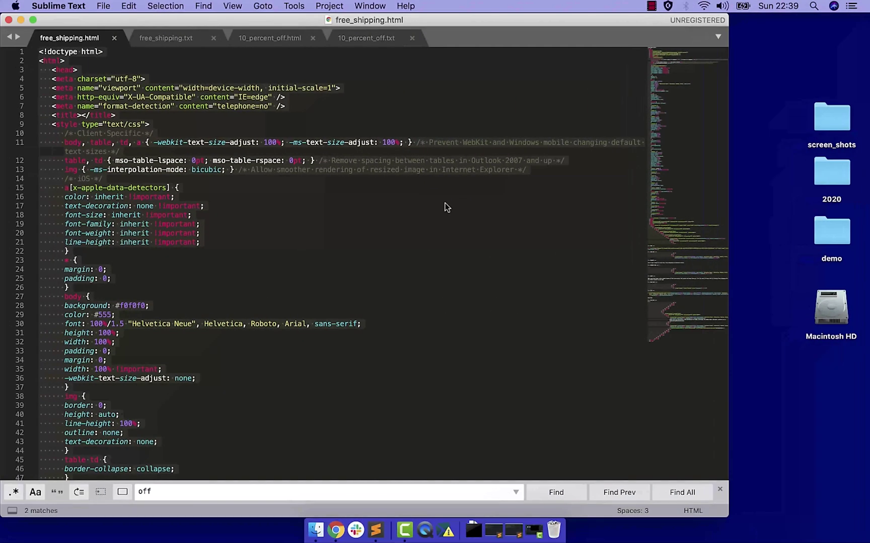
{"action": "left_click", "coordinate": [330, 189]}
{"action": "key", "text": "super+a"}
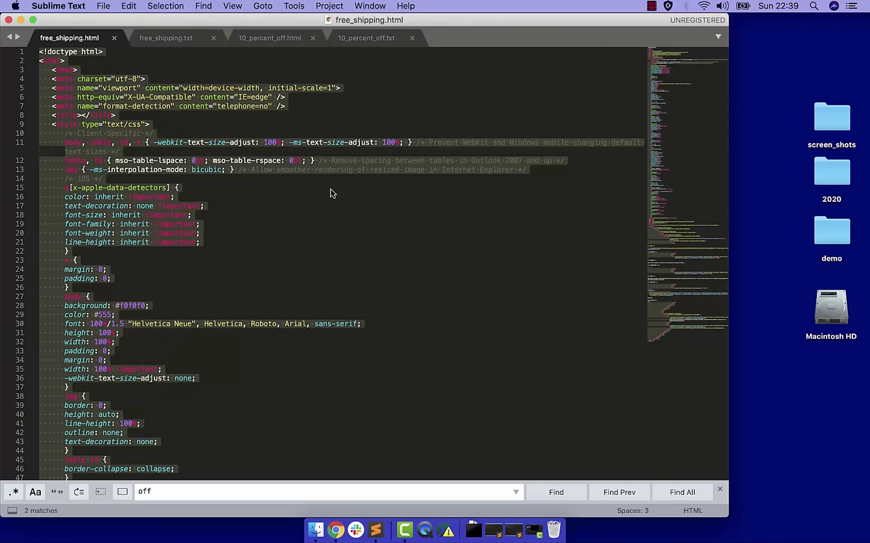
{"action": "key", "text": "super+c"}
{"action": "key", "text": "ctrl+Right"}
{"action": "left_click", "coordinate": [454, 196]}
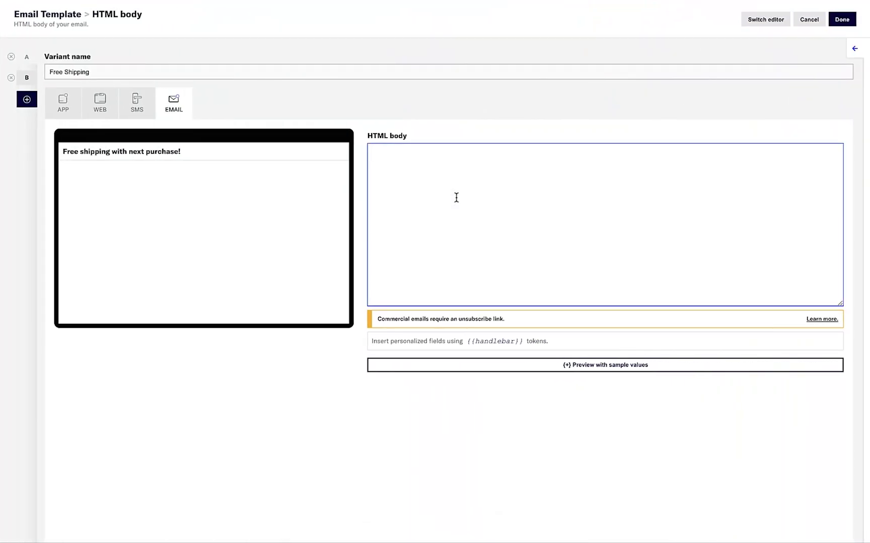
{"action": "key", "text": "super+v"}
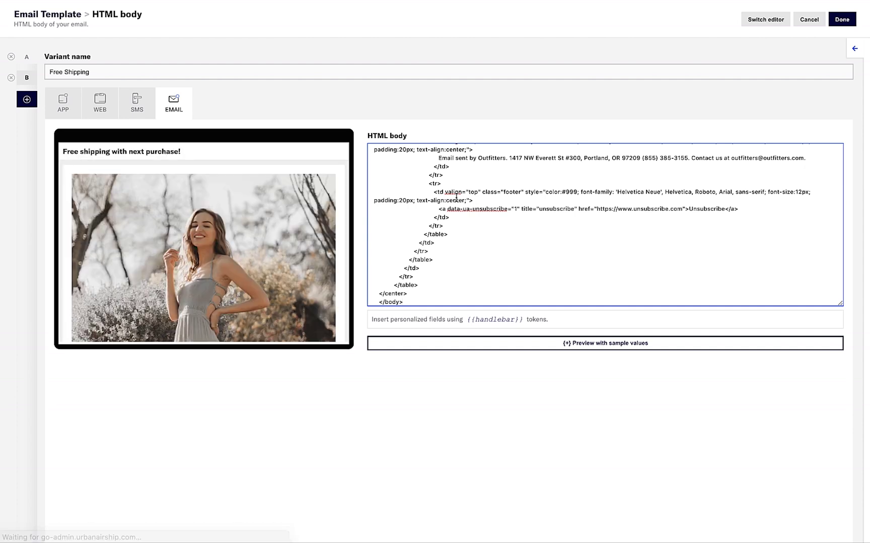
{"action": "left_click", "coordinate": [836, 23]}
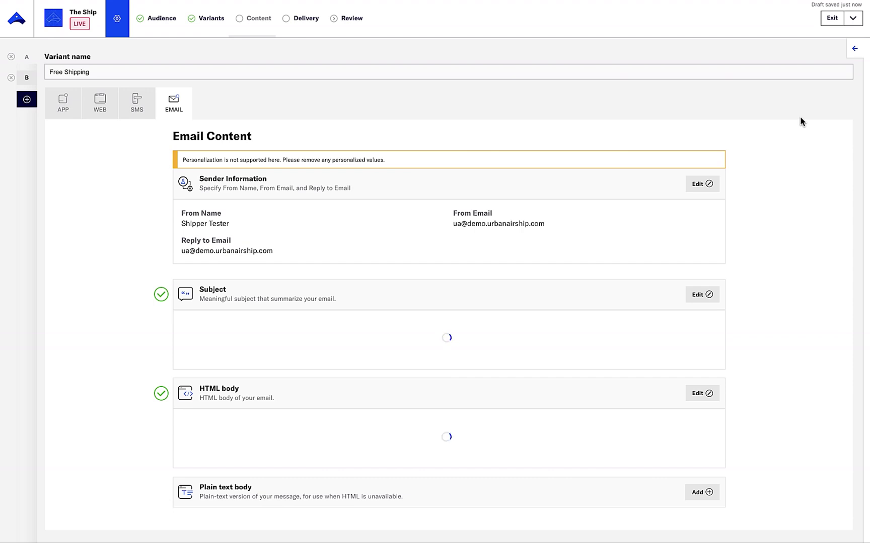
Paste the free_shipping.txt message from Sublime Text as the email's plain text body.
{"action": "scroll", "coordinate": [797, 267], "scroll_direction": "down", "scroll_amount": 5}
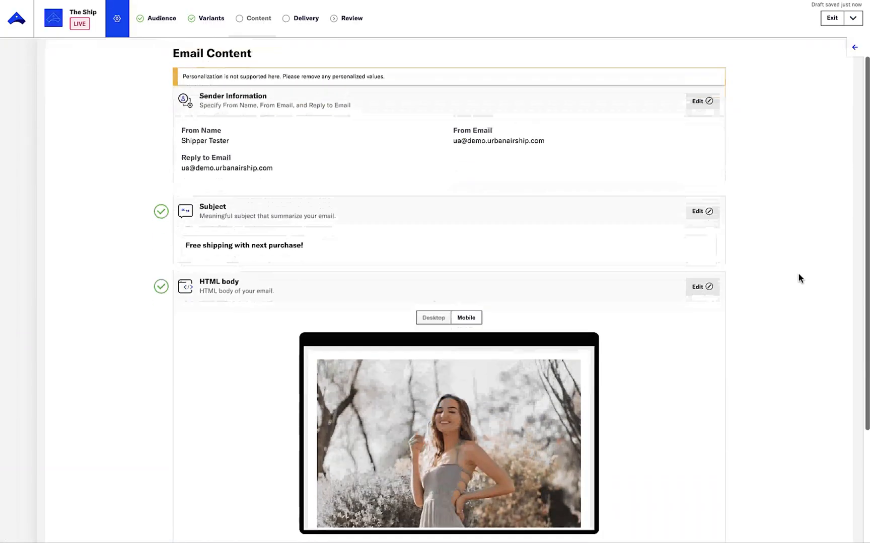
{"action": "left_click", "coordinate": [702, 452]}
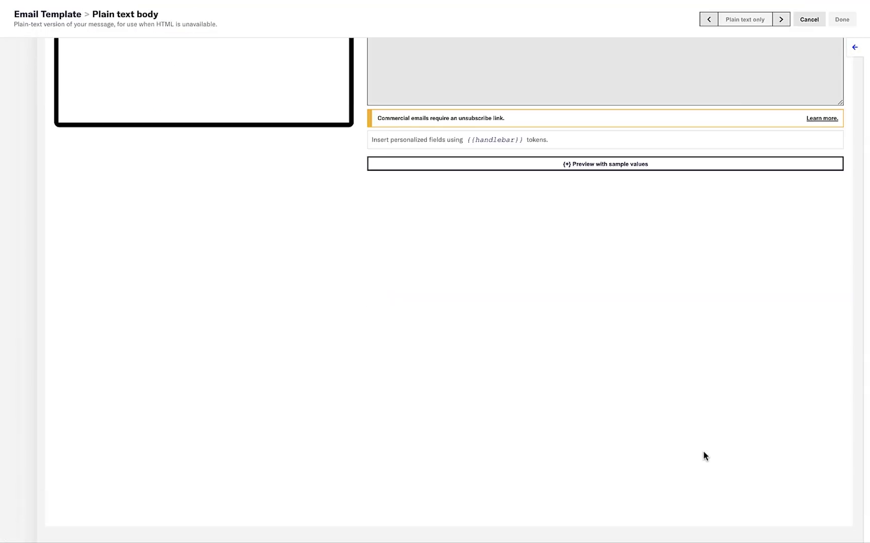
{"action": "key", "text": "super+Tab"}
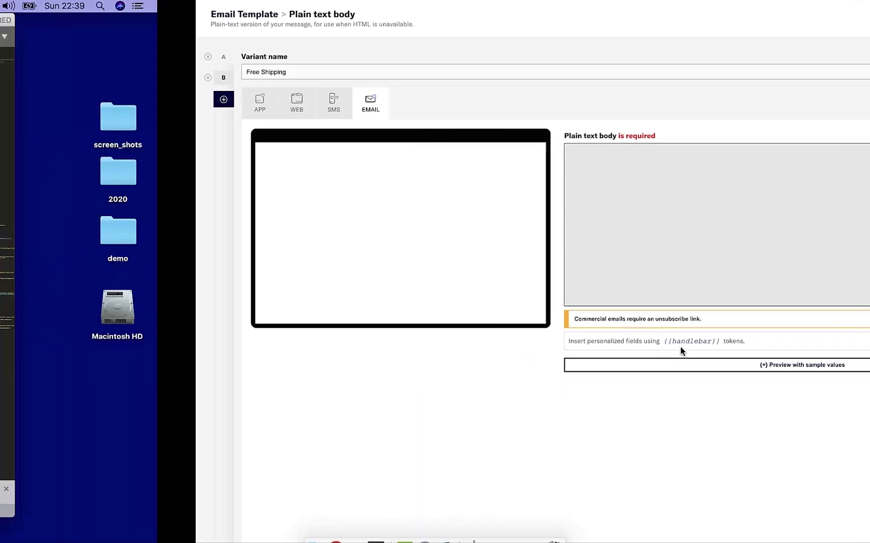
{"action": "left_click", "coordinate": [166, 38]}
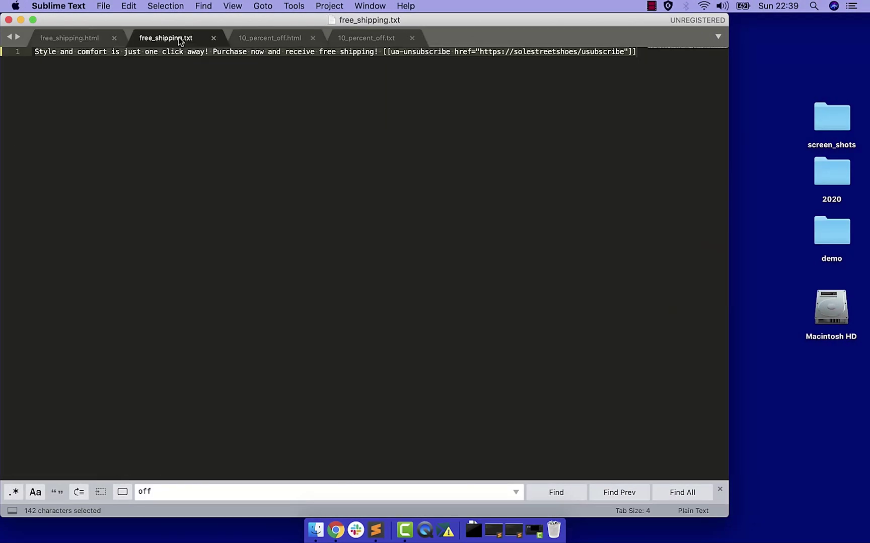
{"action": "key", "text": "super+c"}
{"action": "key", "text": "super+Tab"}
{"action": "left_click", "coordinate": [402, 173]}
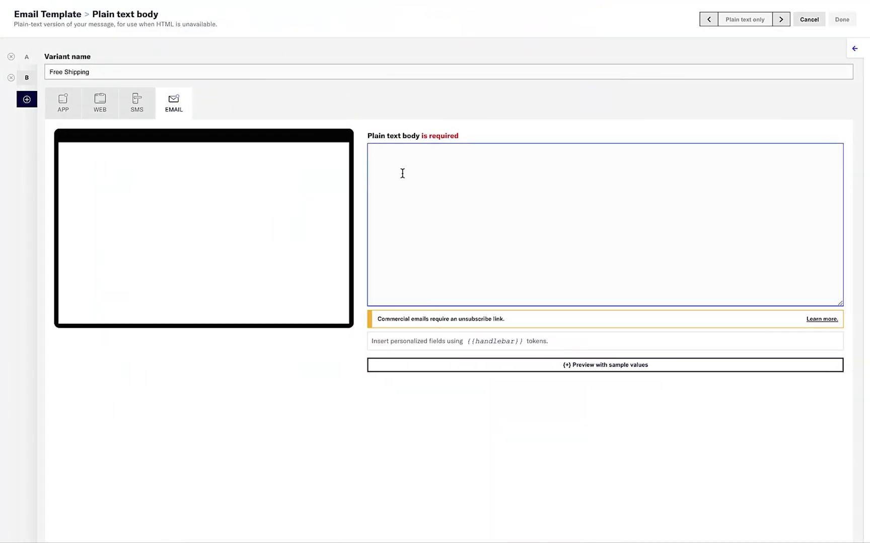
{"action": "key", "text": "super+v"}
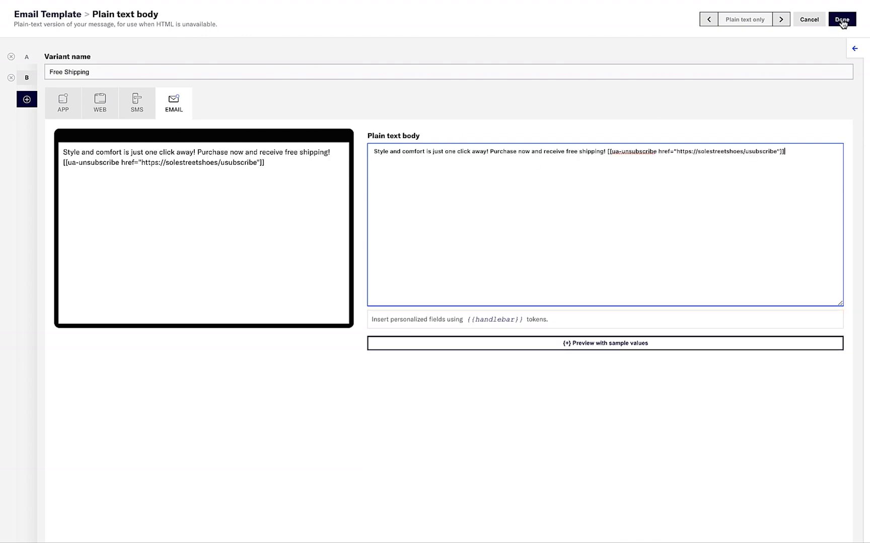
{"action": "left_click", "coordinate": [842, 20]}
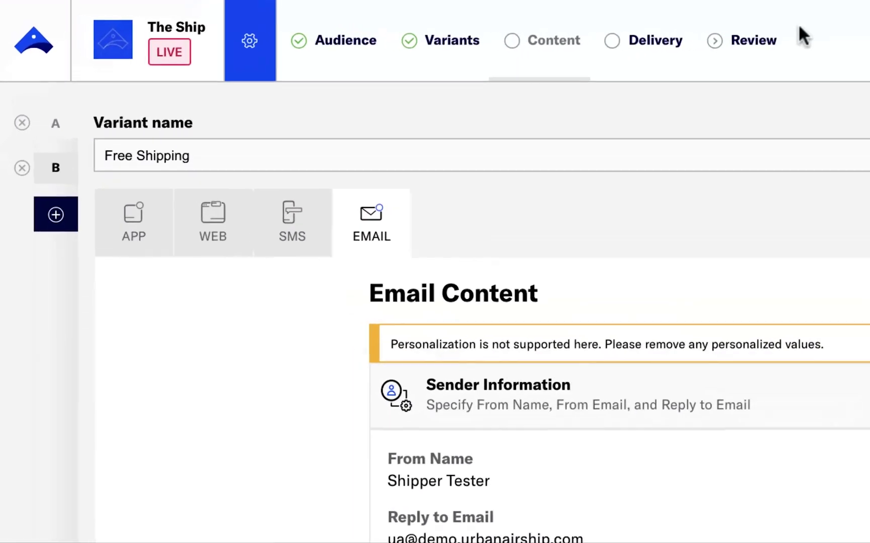
Make variant B copy all its content from the Free Shipping variant.
{"action": "left_click", "coordinate": [57, 174]}
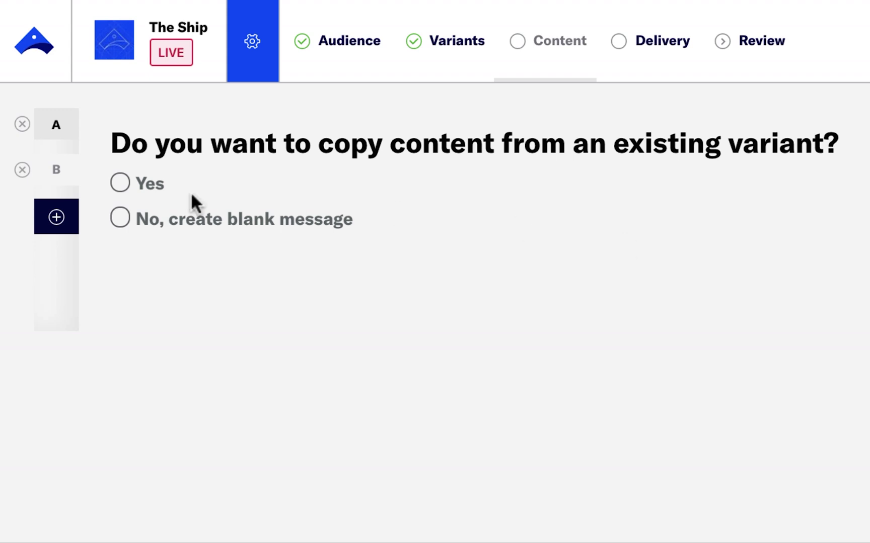
{"action": "left_click", "coordinate": [121, 183]}
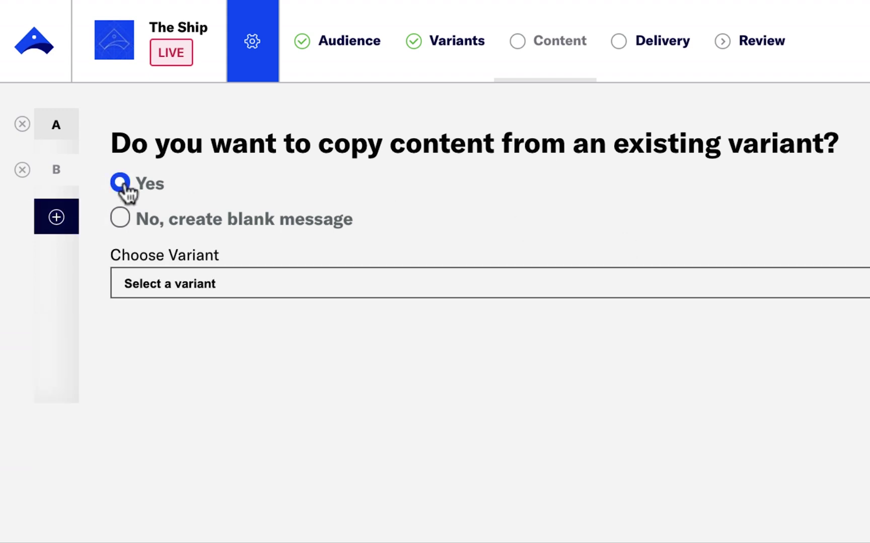
{"action": "left_click", "coordinate": [157, 281]}
{"action": "left_click", "coordinate": [169, 306]}
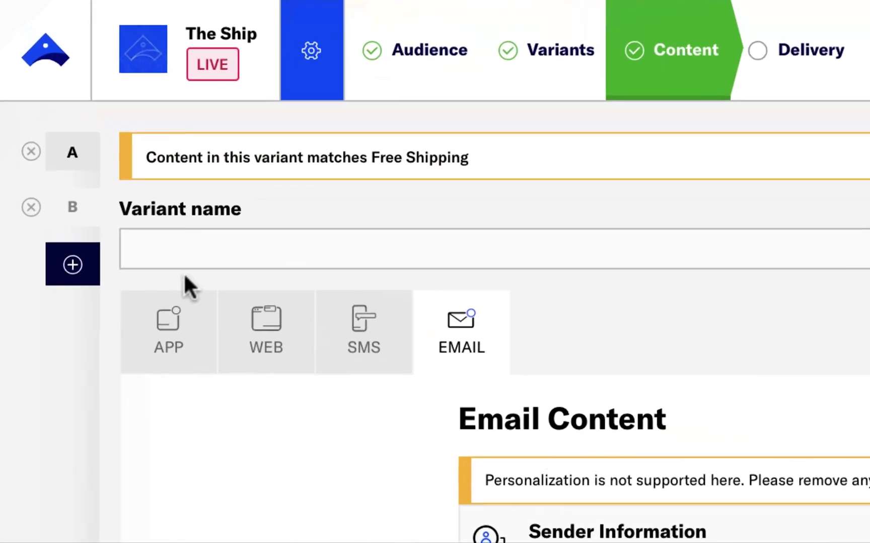
Name the second variant '10% off'.
{"action": "left_click", "coordinate": [71, 95]}
{"action": "type", "text": "10%"}
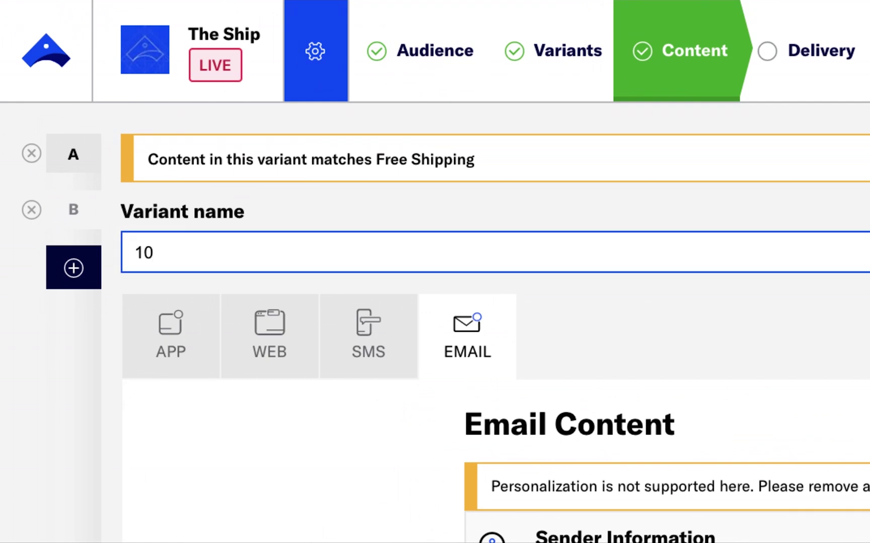
{"action": "type", "text": " off"}
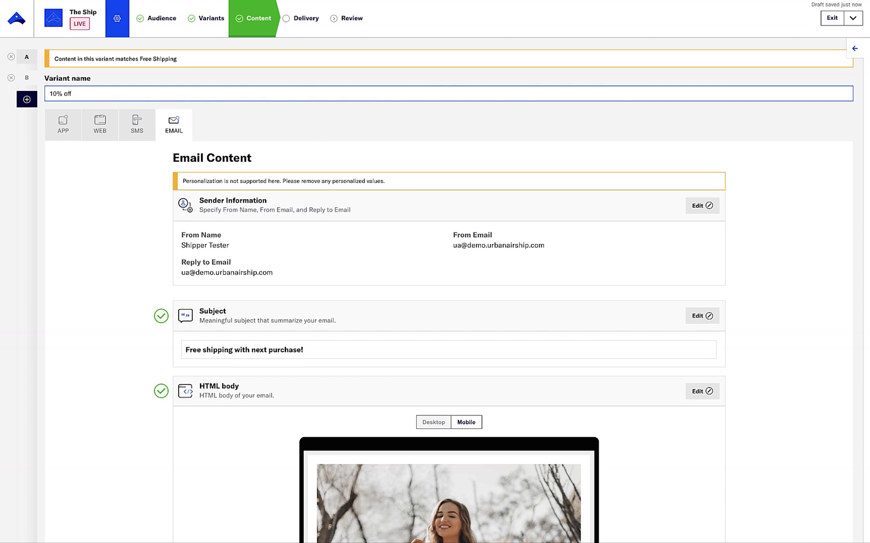
{"action": "left_click", "coordinate": [300, 22]}
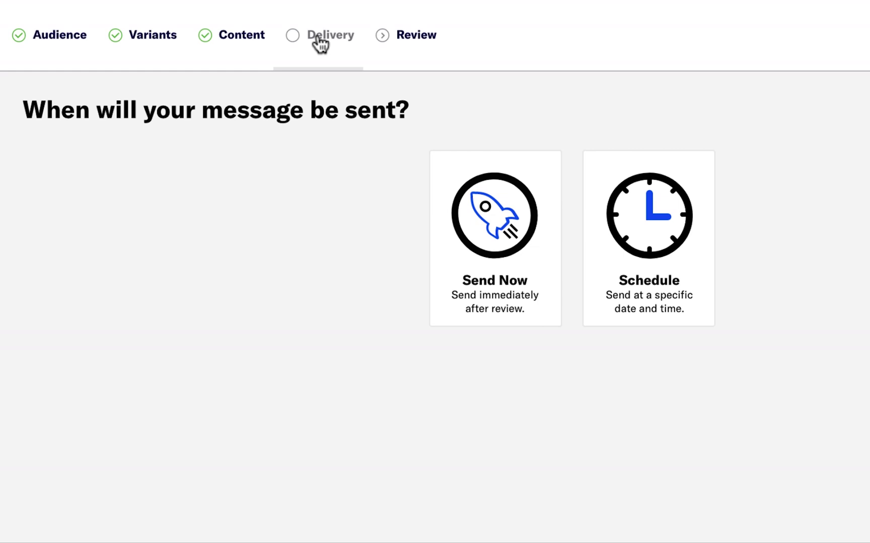
Choose Send Now delivery and continue to Review & Send.
{"action": "left_click", "coordinate": [509, 228]}
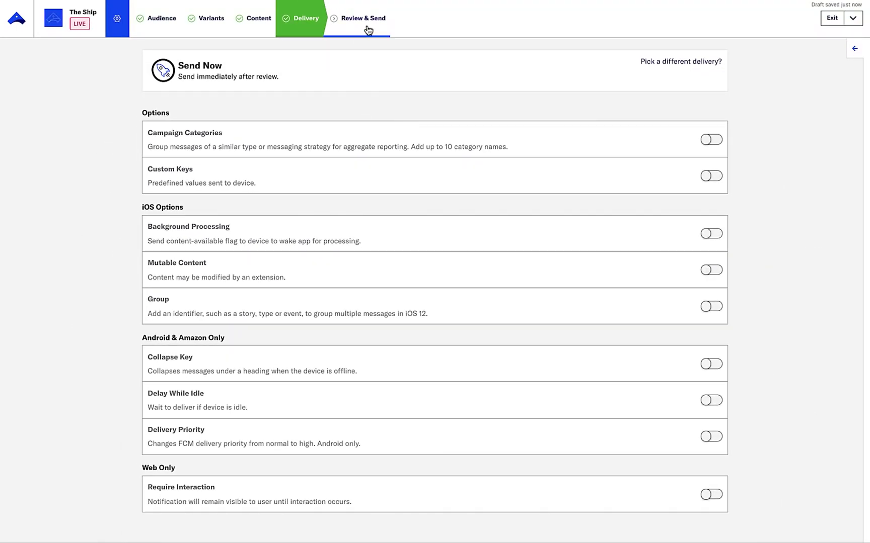
{"action": "left_click", "coordinate": [368, 30]}
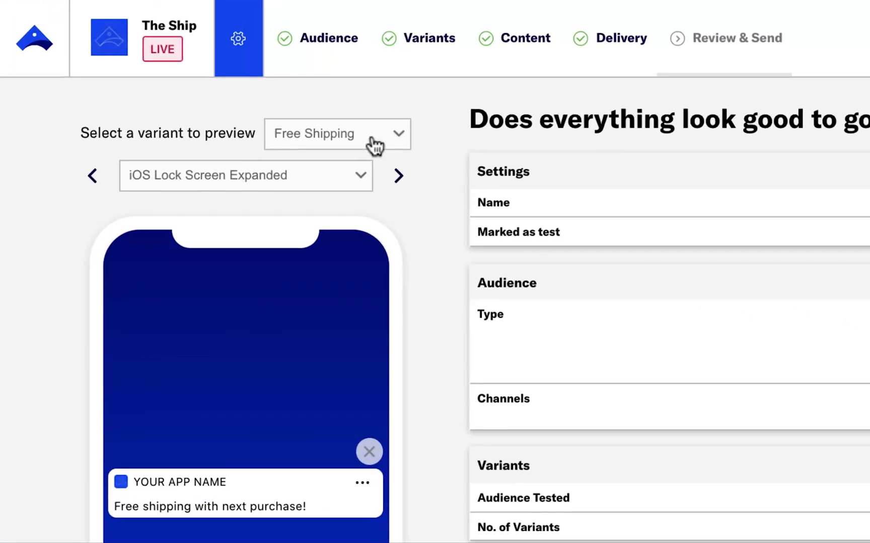
Check the variant preview list for the test, keeping Free Shipping as the previewed variant.
{"action": "left_click", "coordinate": [183, 70]}
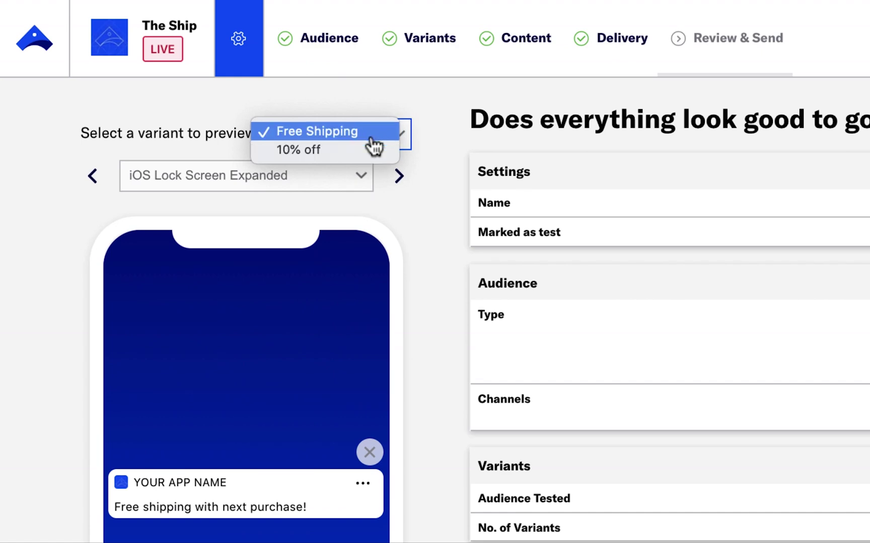
{"action": "left_click", "coordinate": [451, 136]}
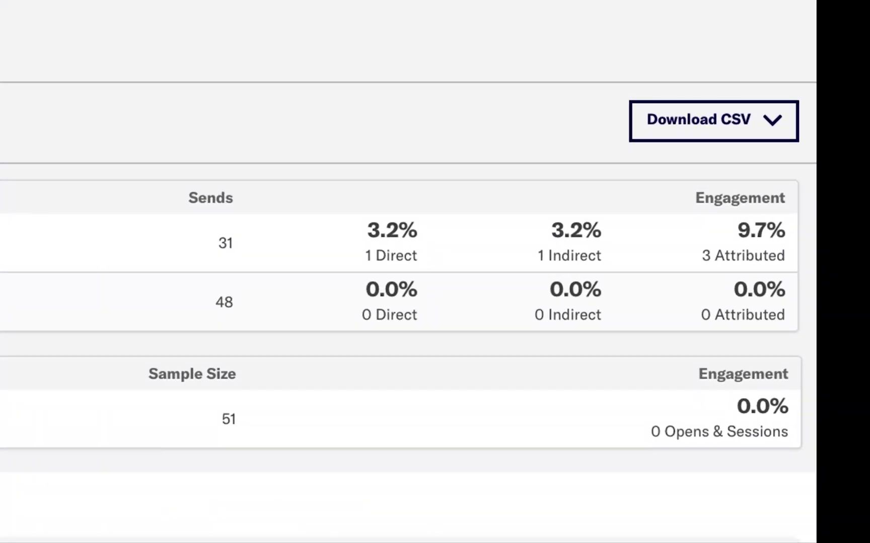
Open the Download CSV options to reach the Variant Event Data report.
{"action": "left_click", "coordinate": [709, 124]}
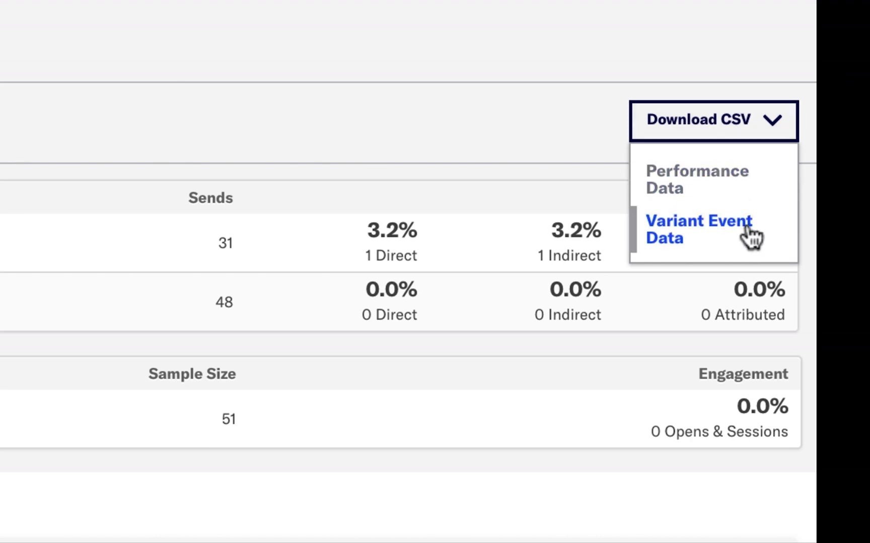